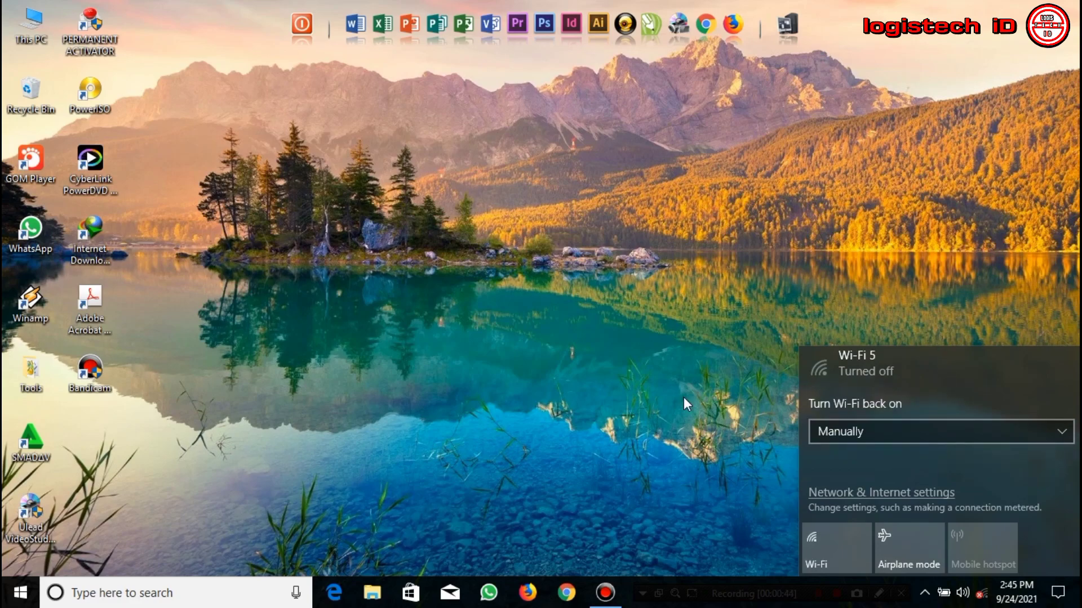
Step: Check the Wi-Fi 5 status in the taskbar's network flyout and close the flyout
left_click(684, 398)
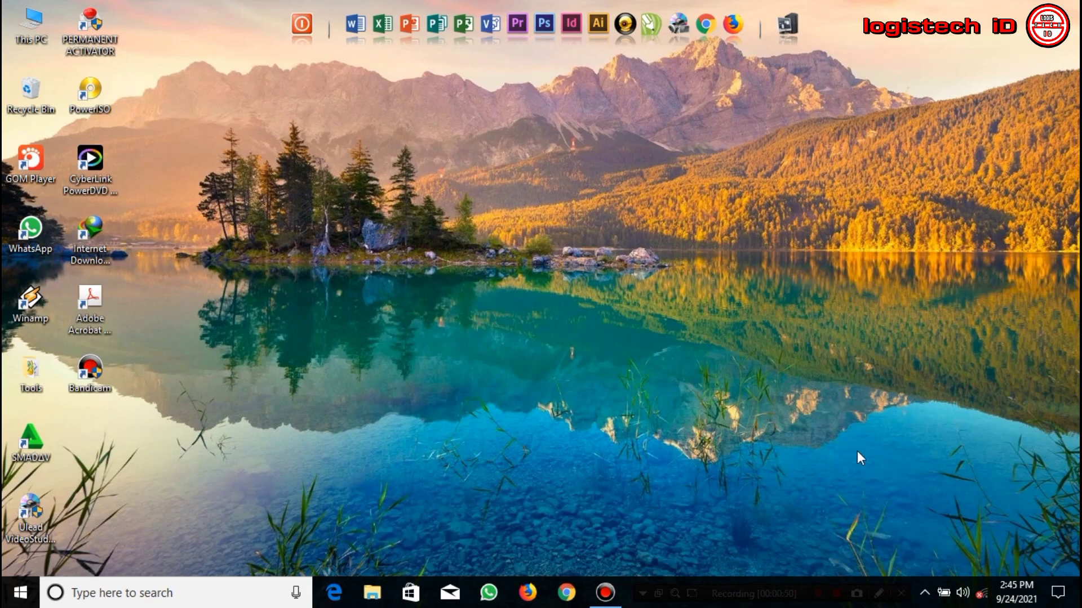
left_click(981, 594)
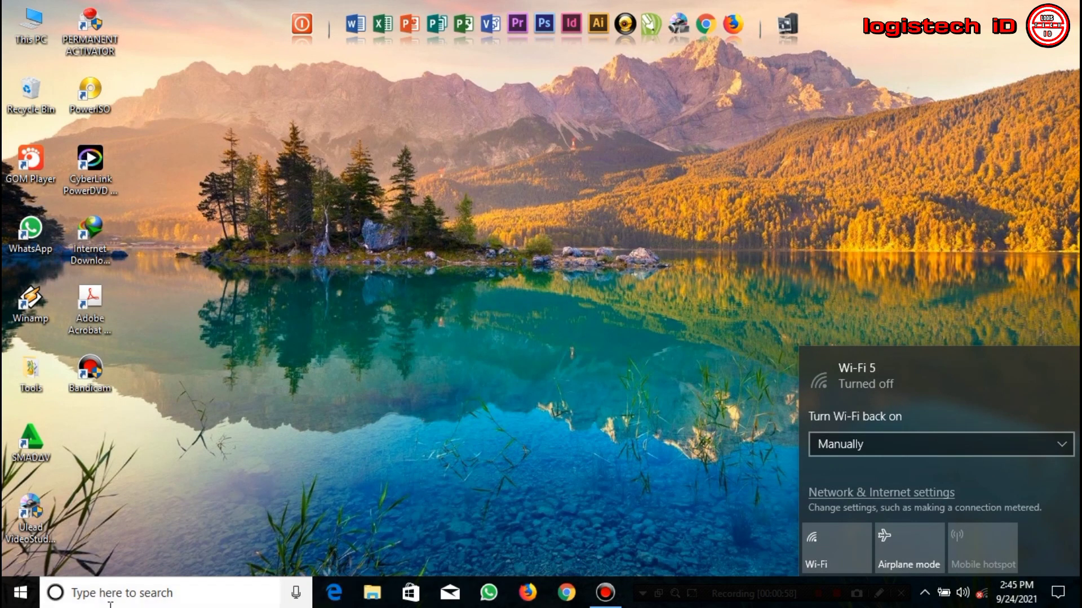
left_click(20, 593)
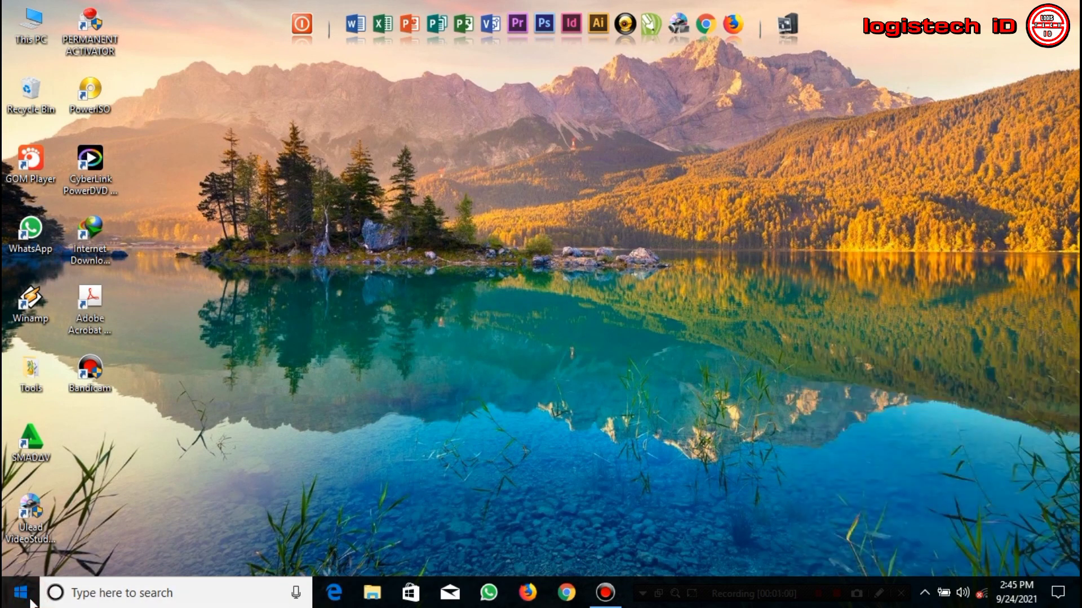
Step: Try to turn on Wi-Fi 5 in the Wi-Fi page of the Network & Internet settings
left_click(20, 593)
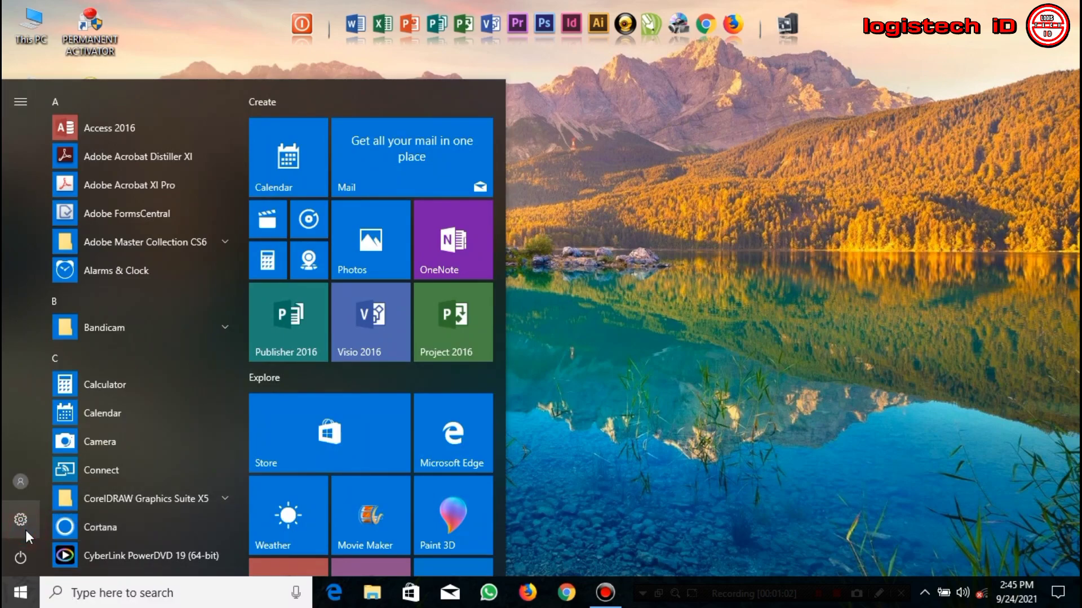
left_click(25, 530)
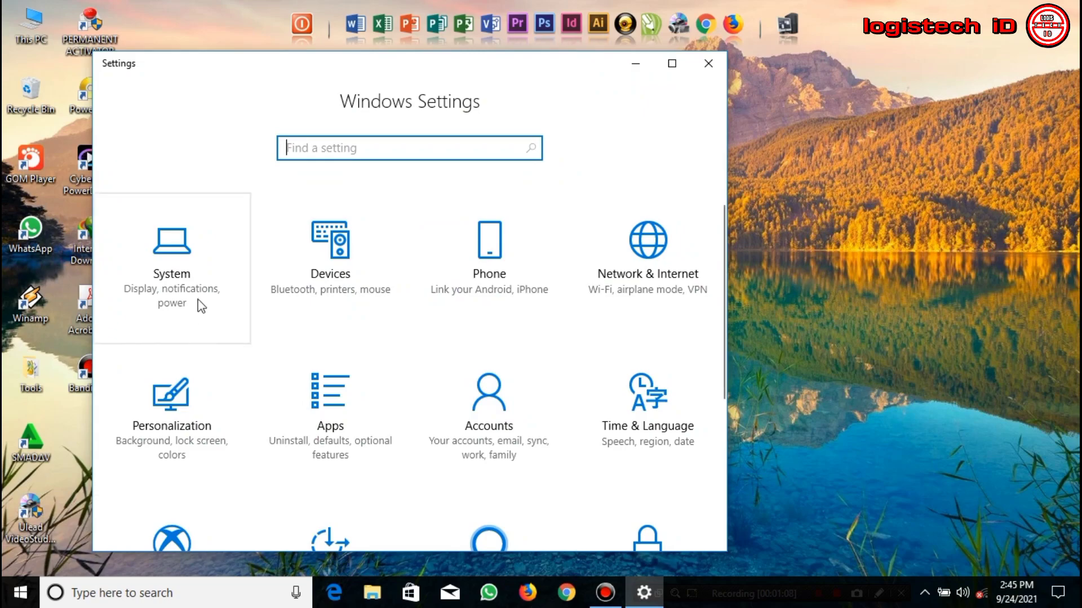
left_click(651, 258)
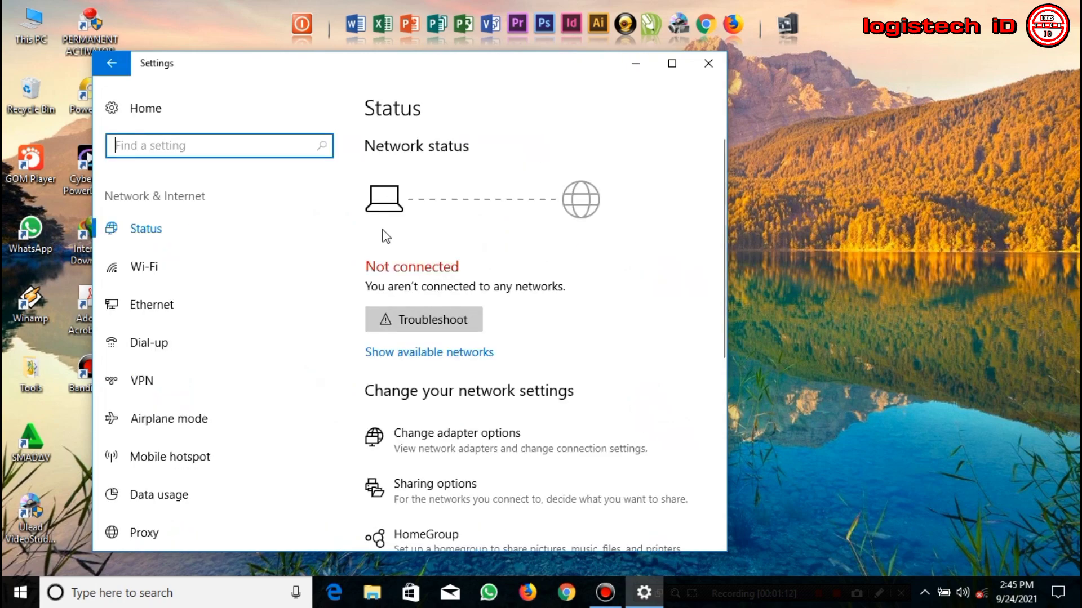
left_click(212, 270)
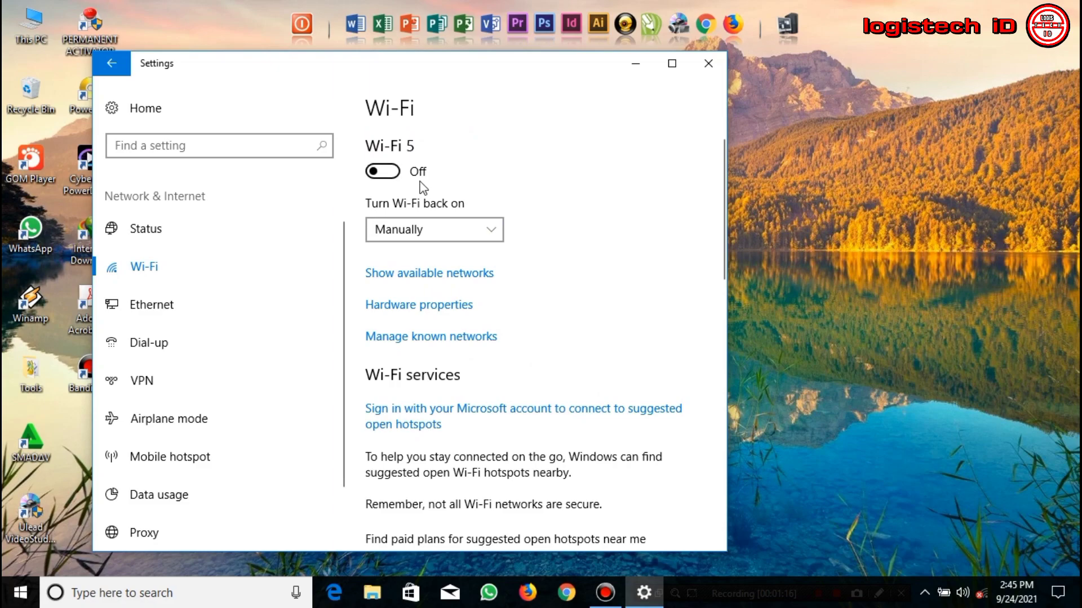
left_click(392, 176)
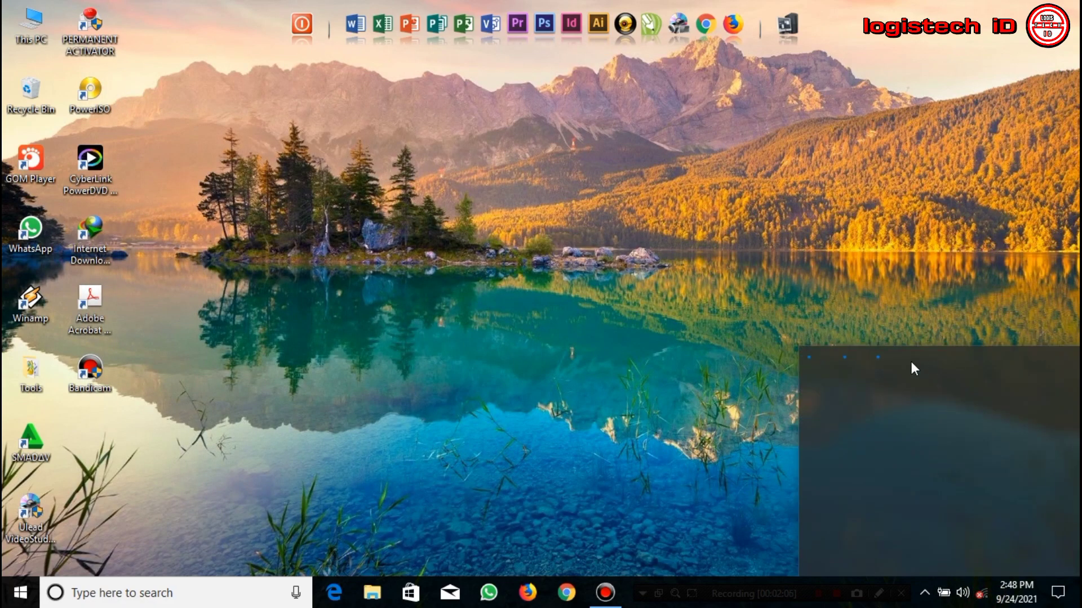
Step: Return to the Wi-Fi page of the Network & Internet settings and try several times to switch Wi-Fi 5 on
left_click(710, 355)
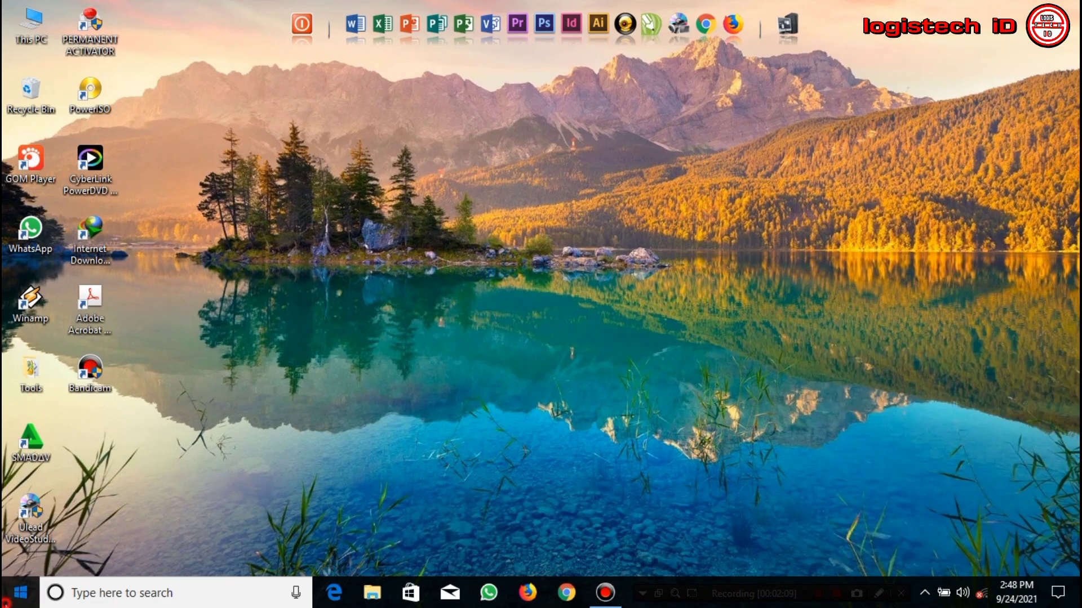
left_click(17, 594)
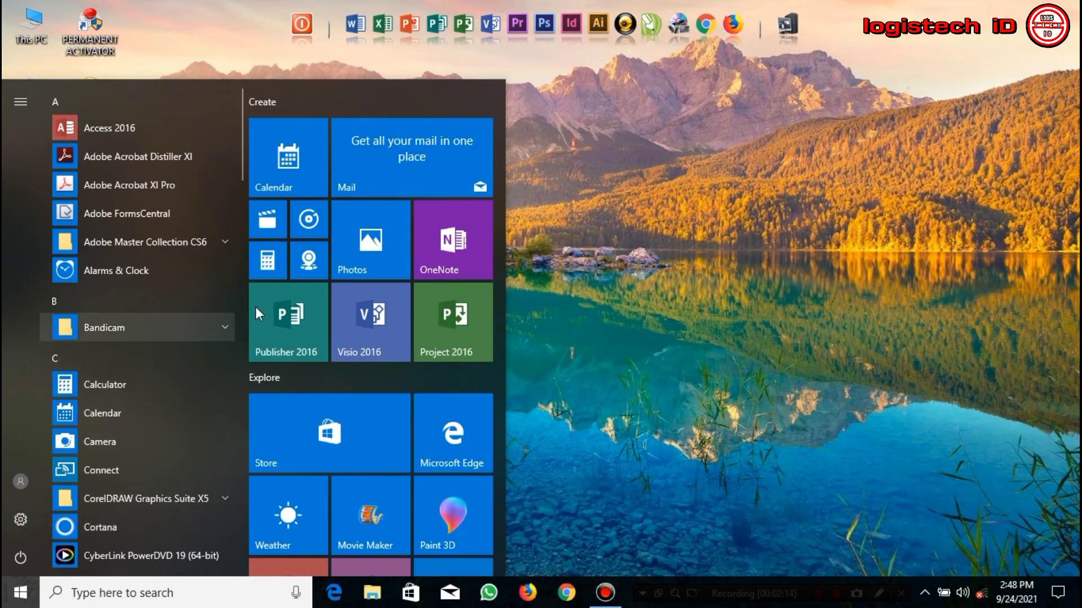
key("super+i")
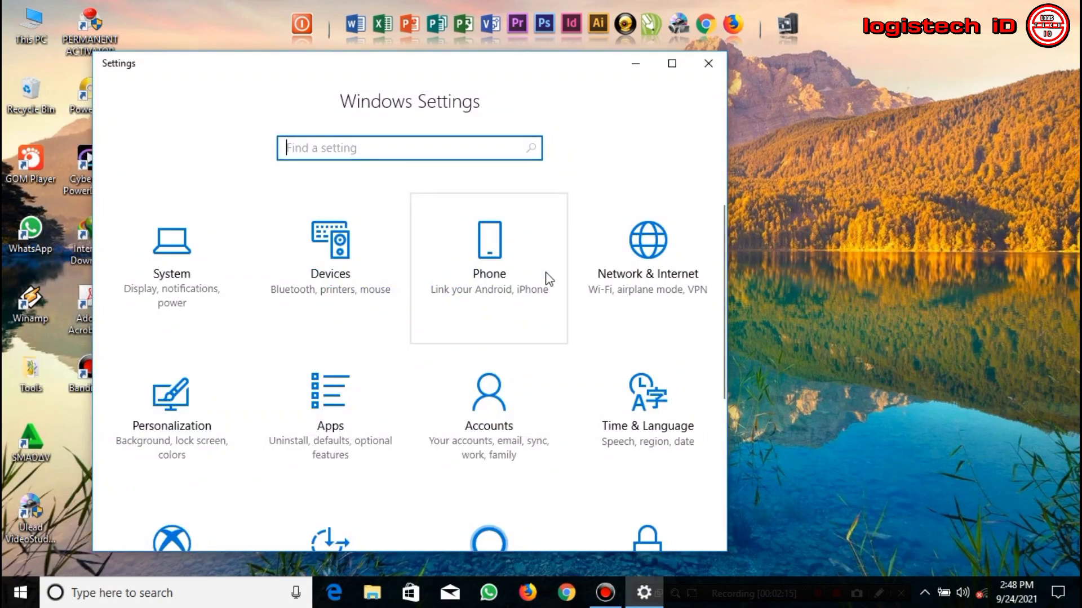
left_click(629, 278)
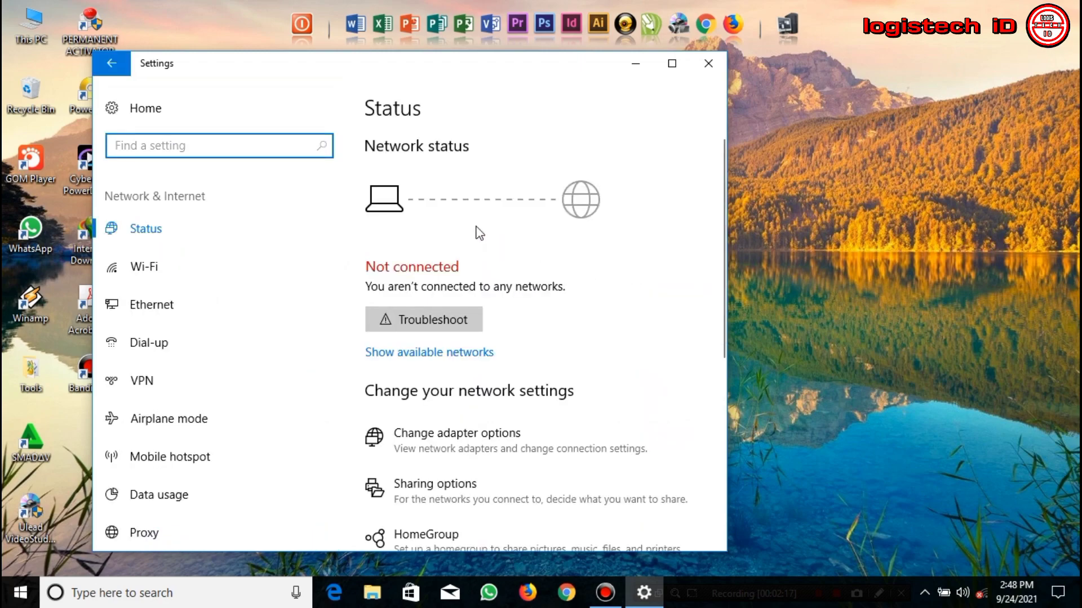
left_click(243, 272)
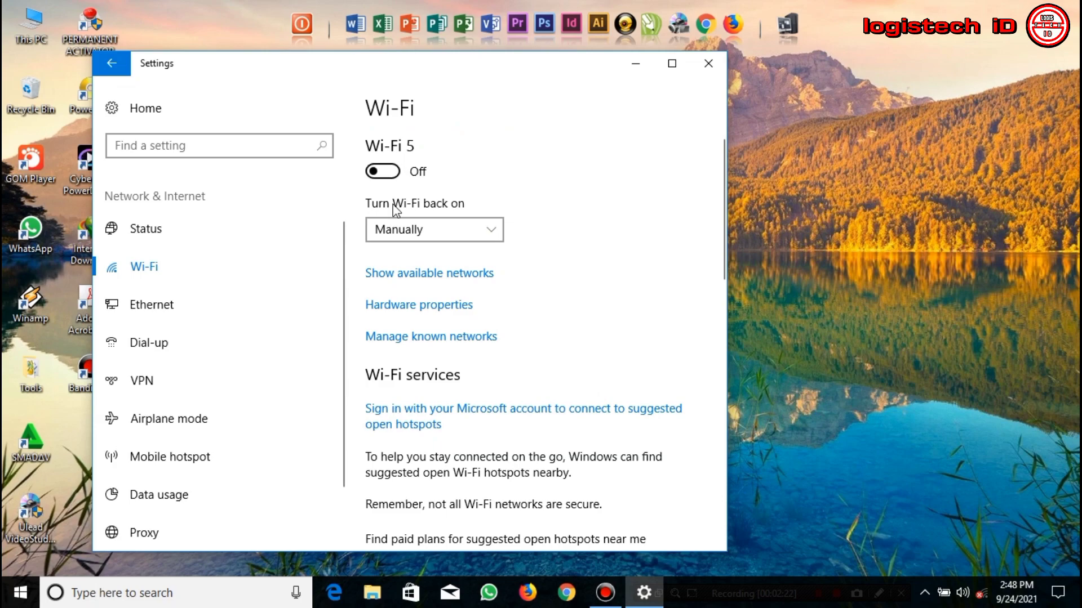
left_click(390, 173)
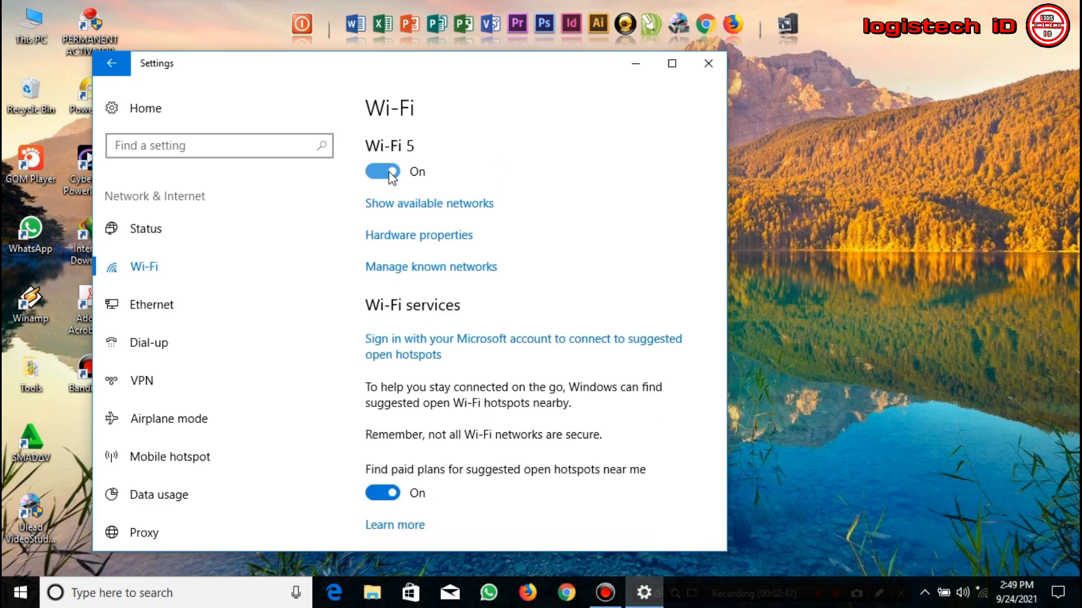
left_click(392, 176)
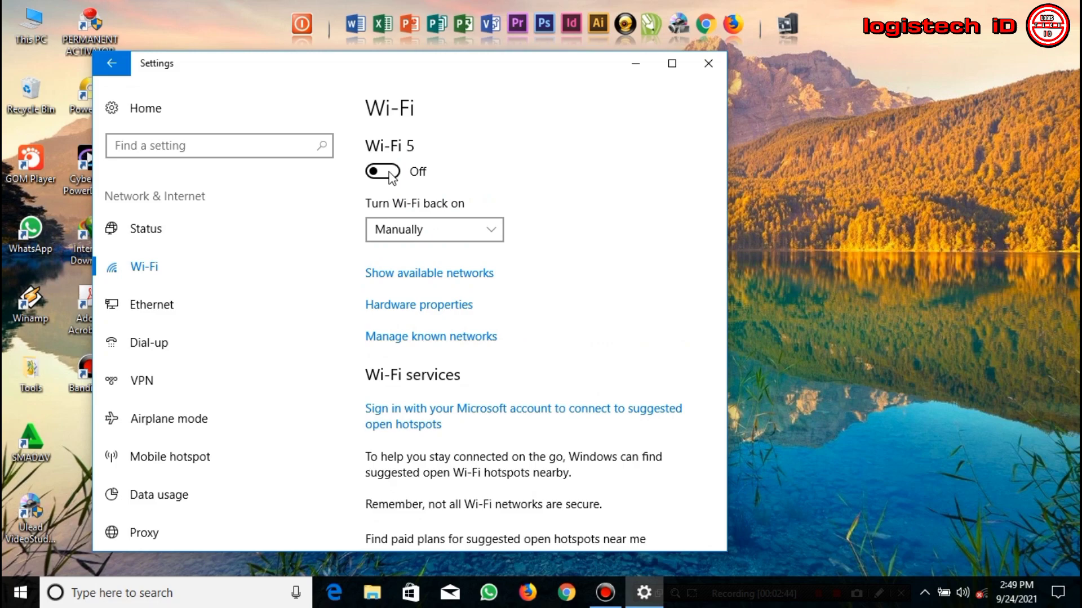
left_click(392, 176)
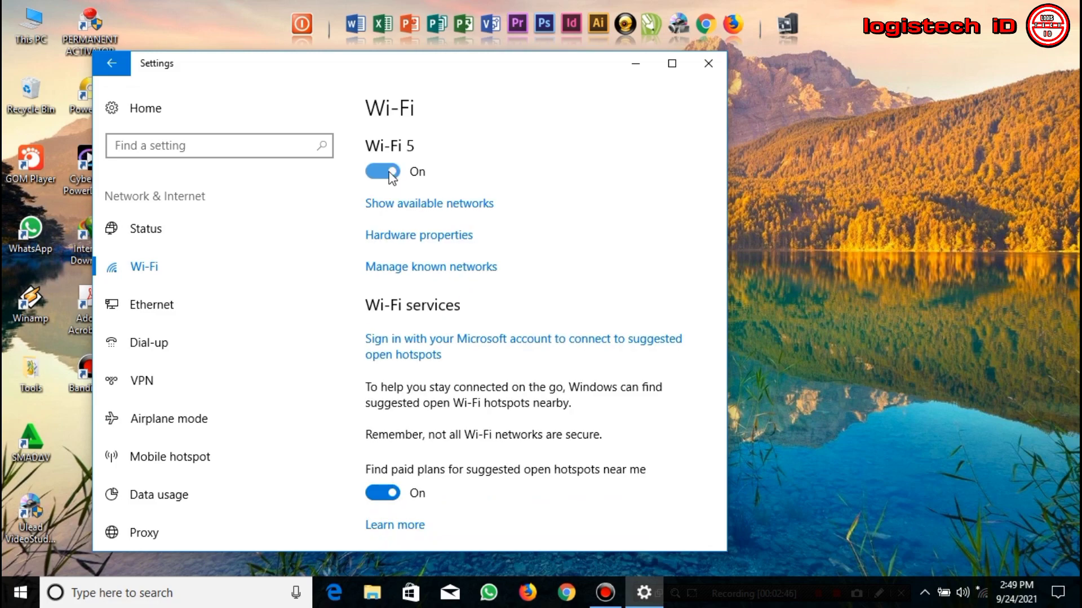
left_click(419, 170)
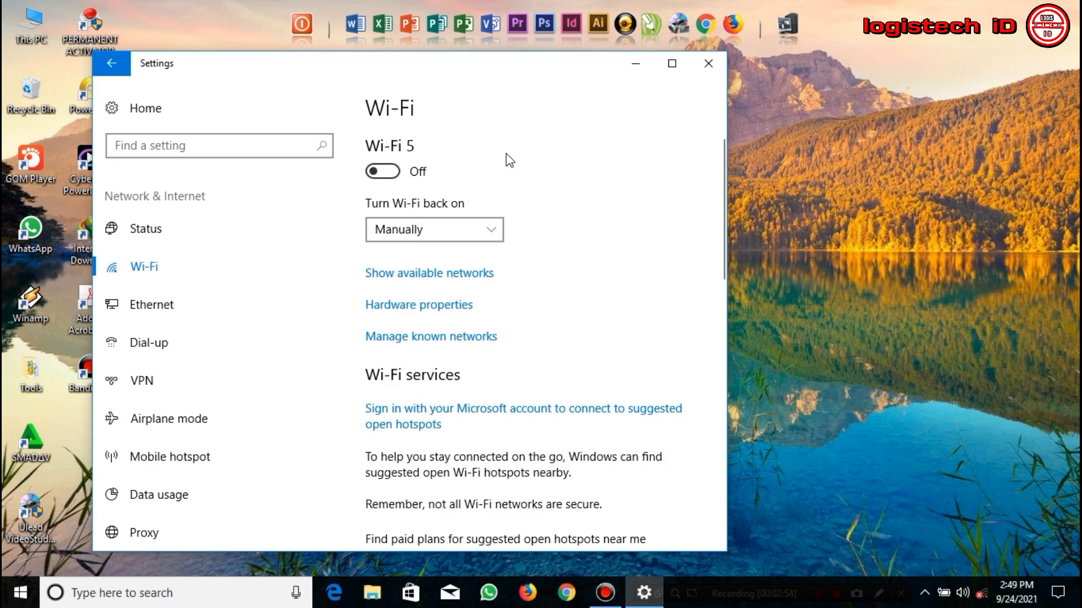
Step: Close the Settings window and refresh the desktop
left_click(704, 62)
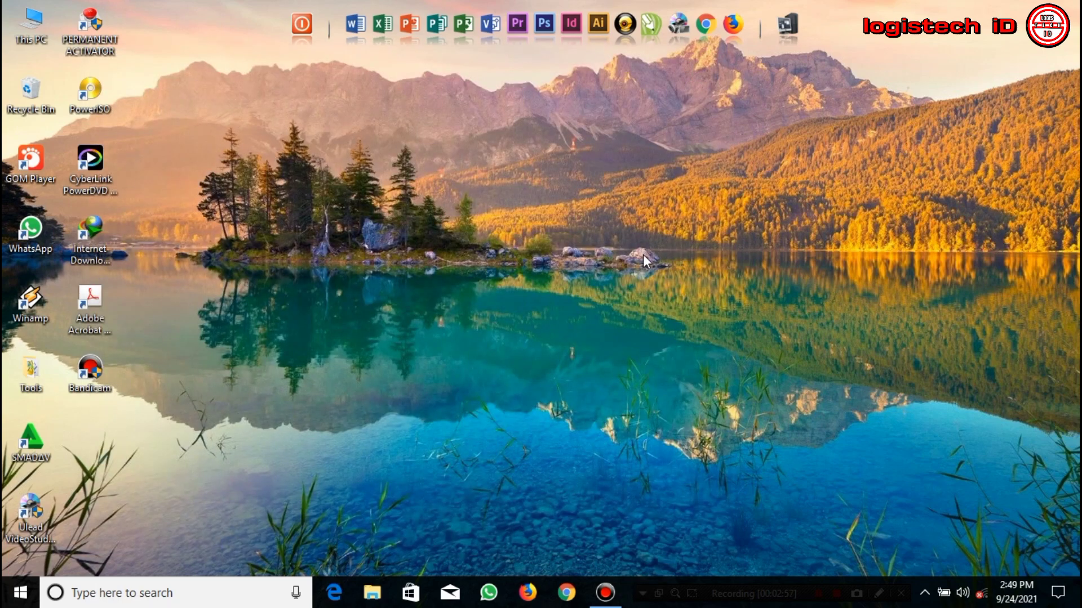
right_click(630, 286)
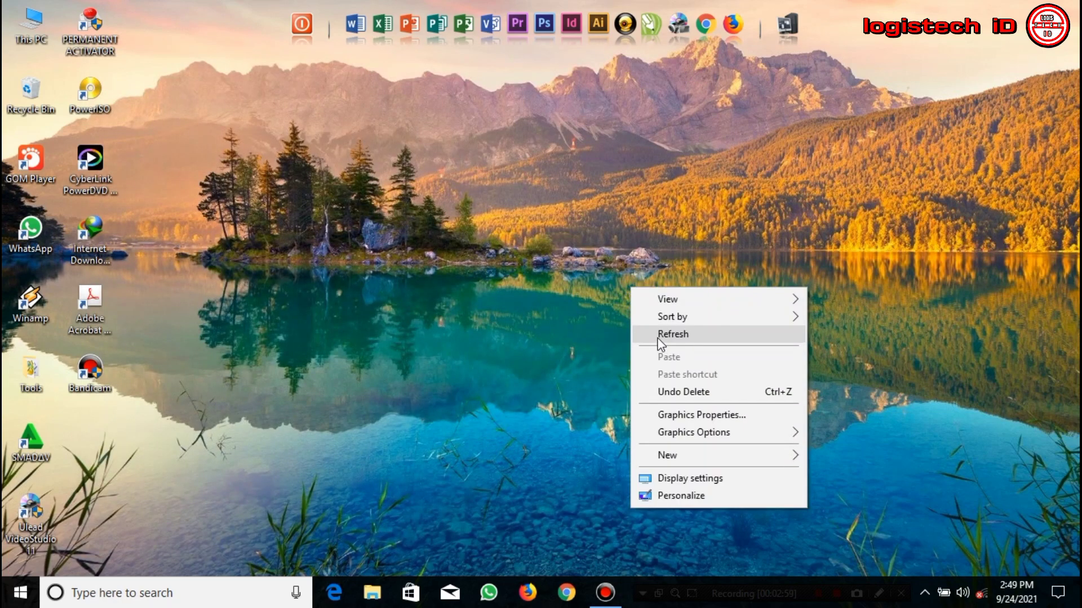
left_click(654, 333)
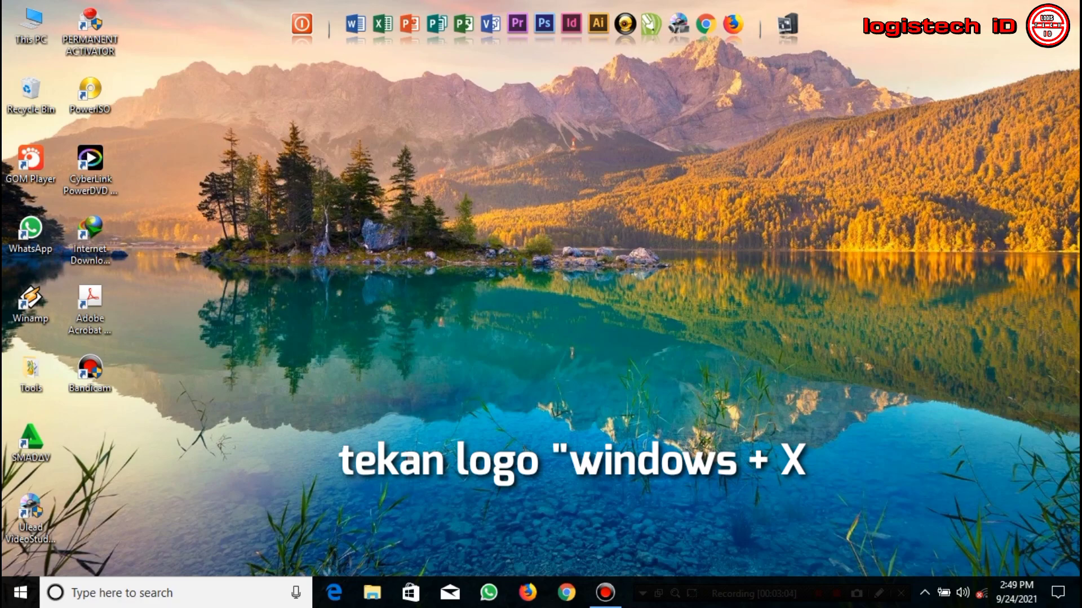
Step: Open Device Manager and select the Qualcomm Atheros AR5B97 Wireless Network Adapter among the network adapters
key("super+x")
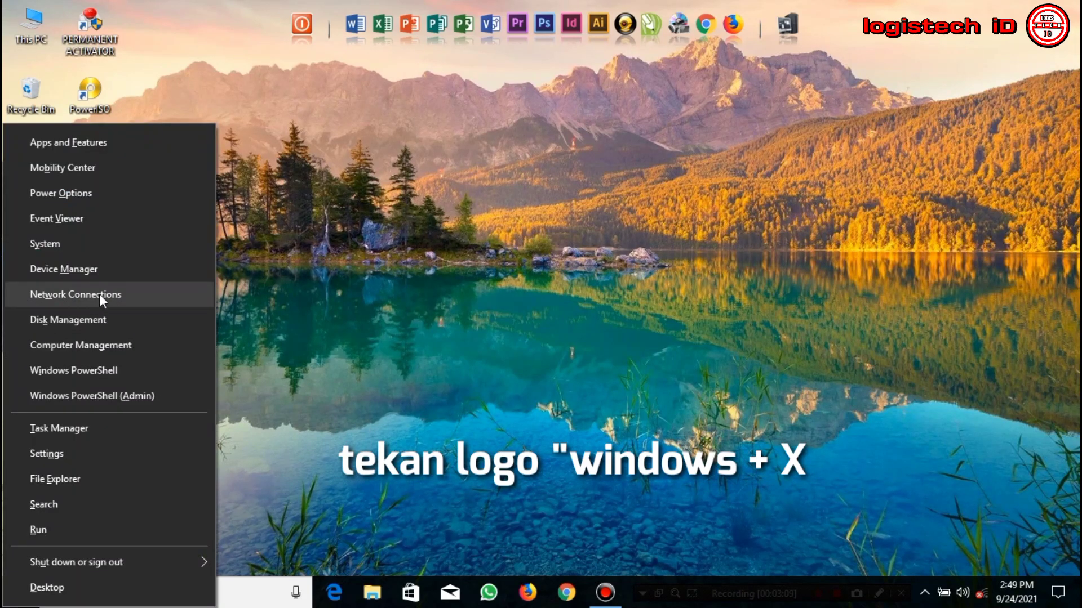
left_click(77, 262)
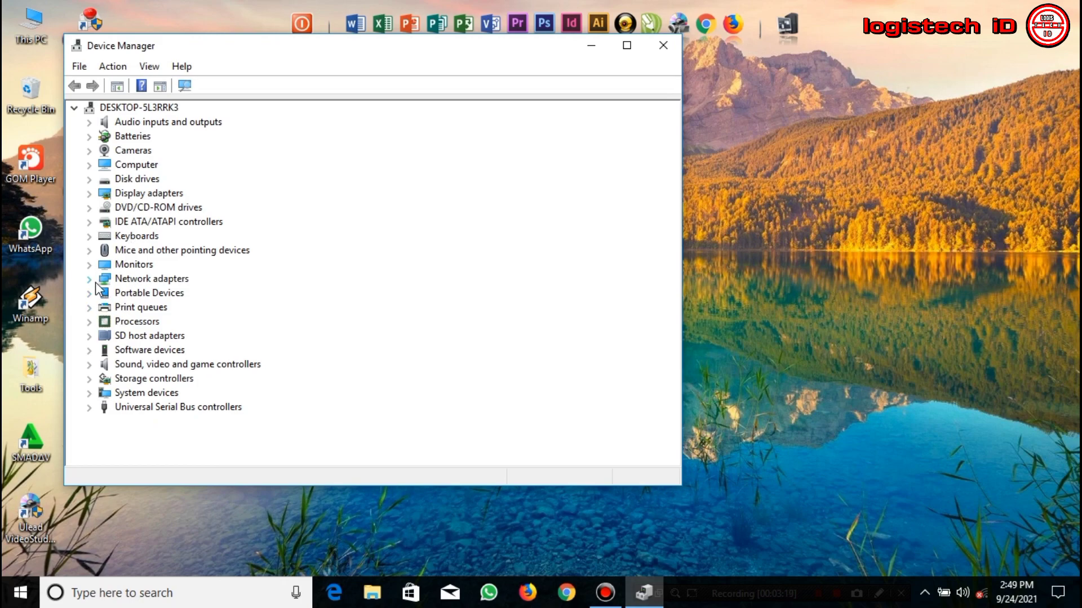
left_click(90, 280)
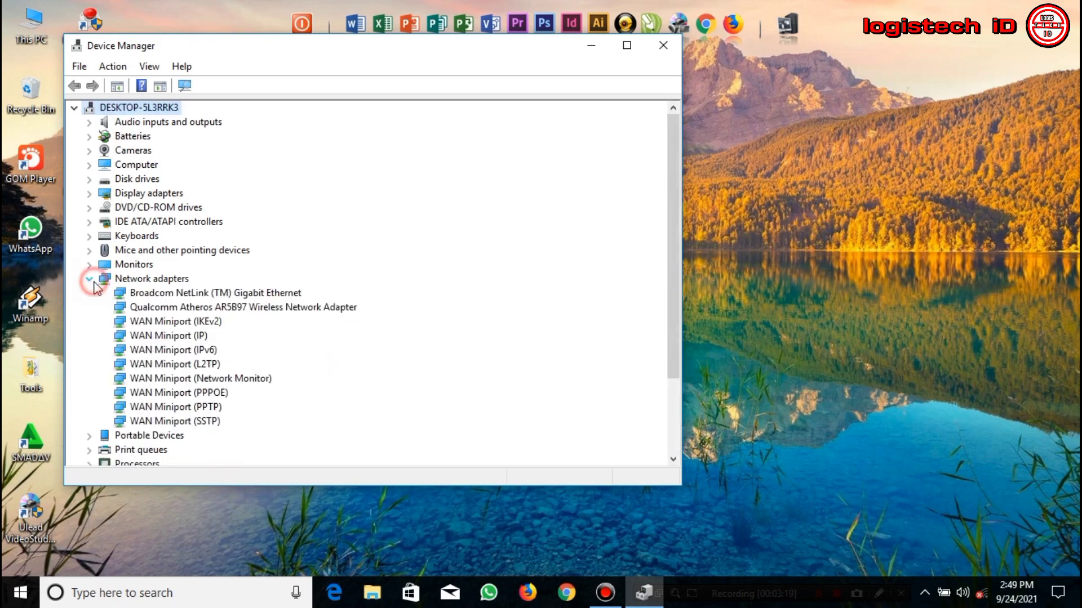
left_click(133, 310)
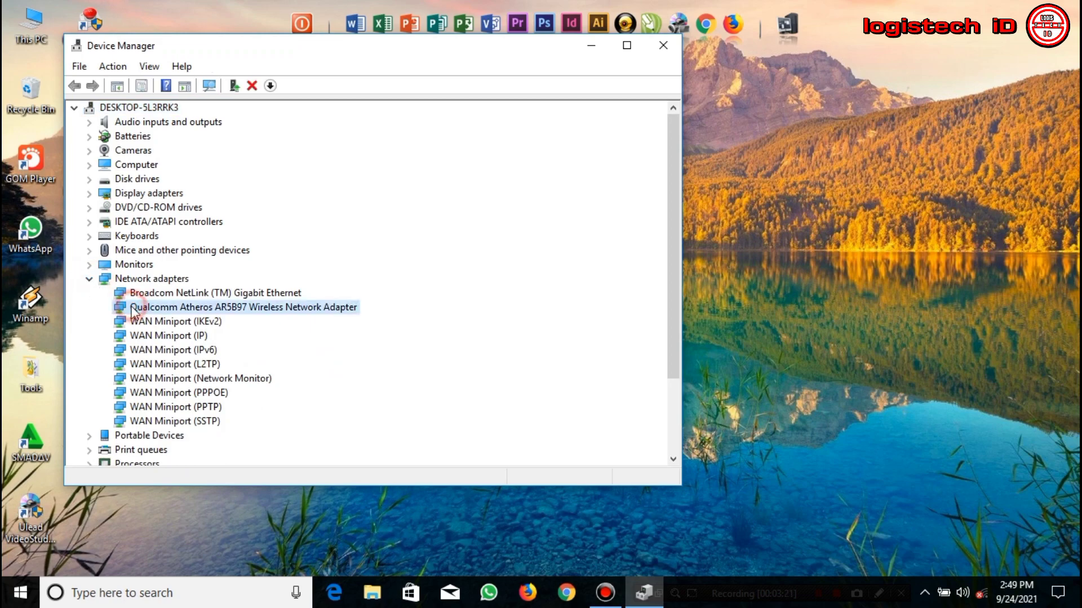
Step: Start a driver update for the selected Qualcomm Atheros AR5B97 adapter, choosing to pick a driver manually from those available on the computer
right_click(167, 311)
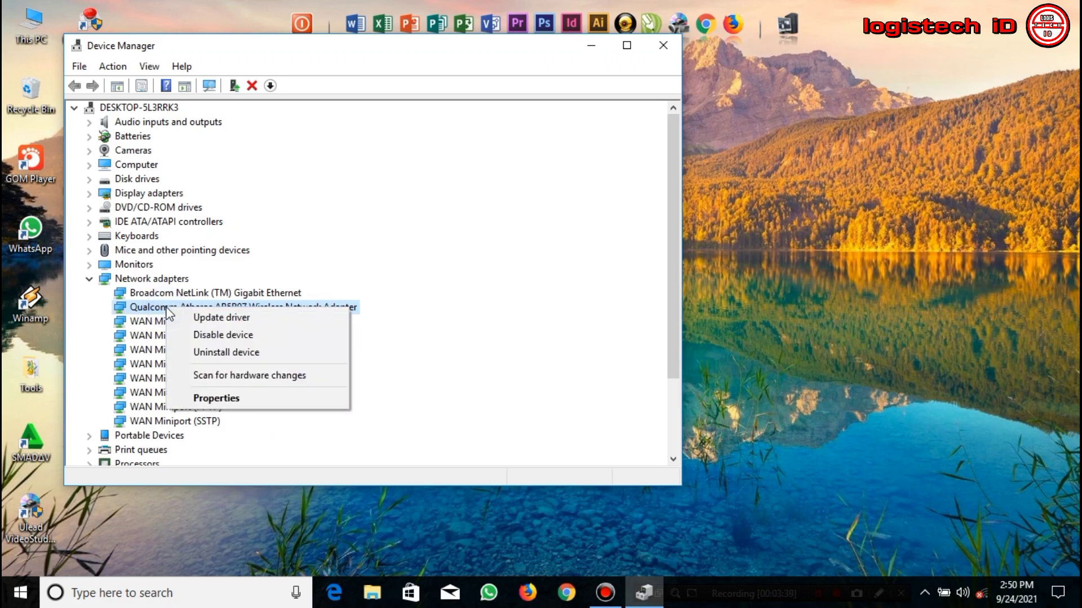
left_click(213, 319)
left_click(224, 306)
left_click(241, 351)
left_click(240, 310)
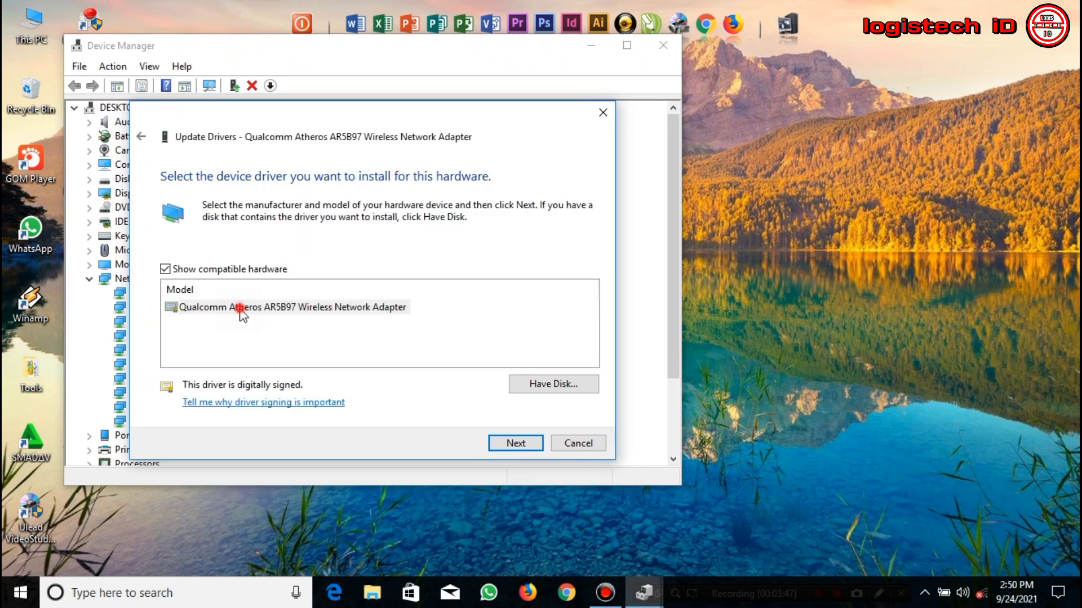
Step: Turn off Show compatible hardware so the driver list covers all manufacturers and models
left_click(218, 269)
left_click(219, 270)
left_click(218, 270)
left_click(218, 270)
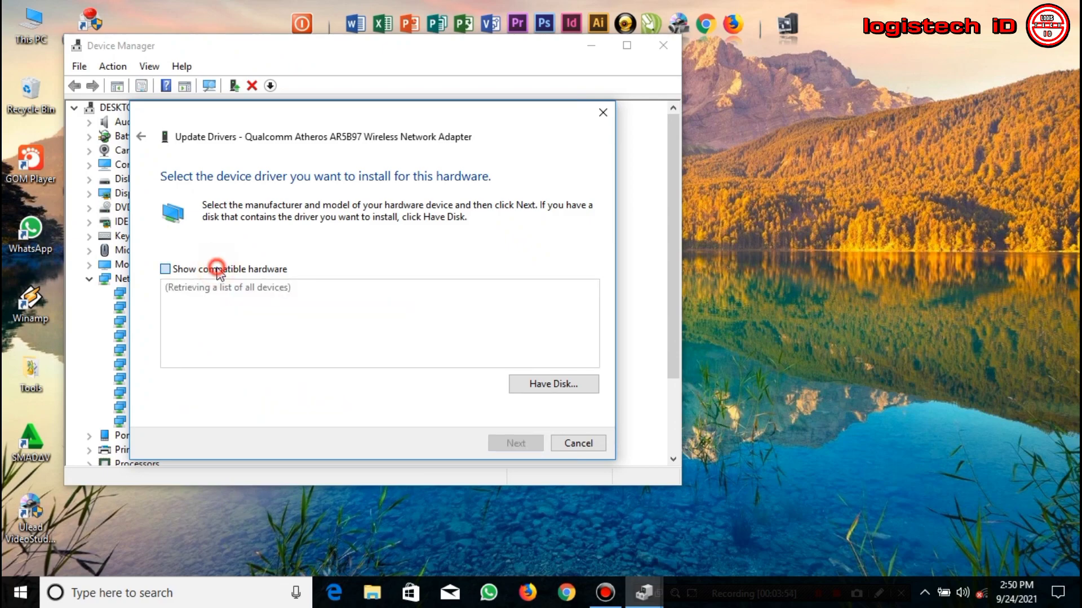
left_click(219, 270)
left_click(219, 271)
left_click(219, 271)
left_click(219, 270)
left_click(219, 270)
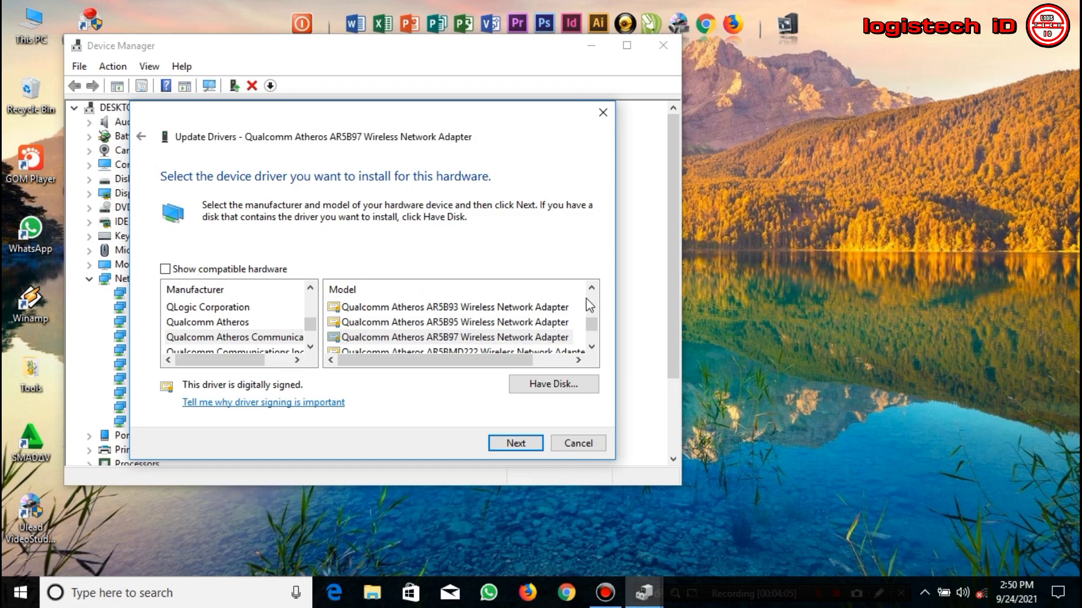
Step: Try out the Qualcomm Atheros AR5B95, AR5B93, AR5B92 and AR5B91 driver models one after another in the model list
left_click(535, 326)
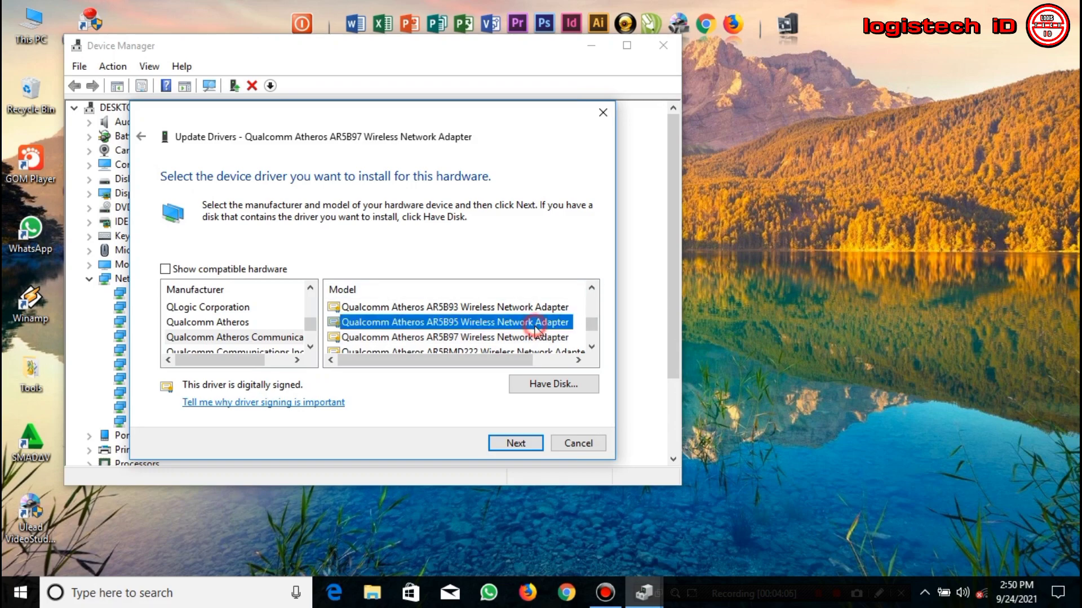
left_click(519, 309)
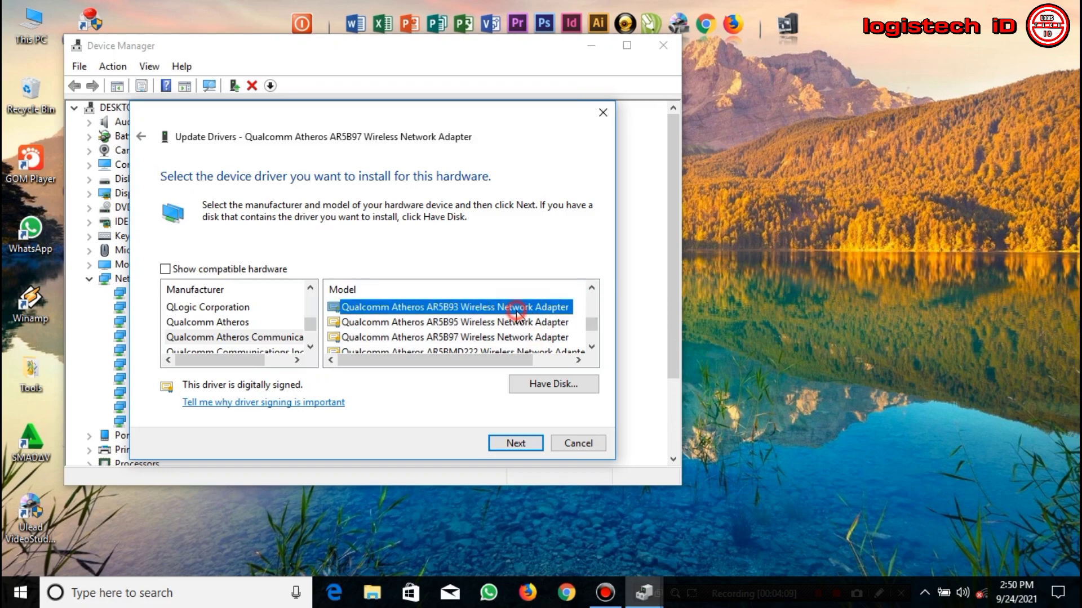
left_click(591, 289)
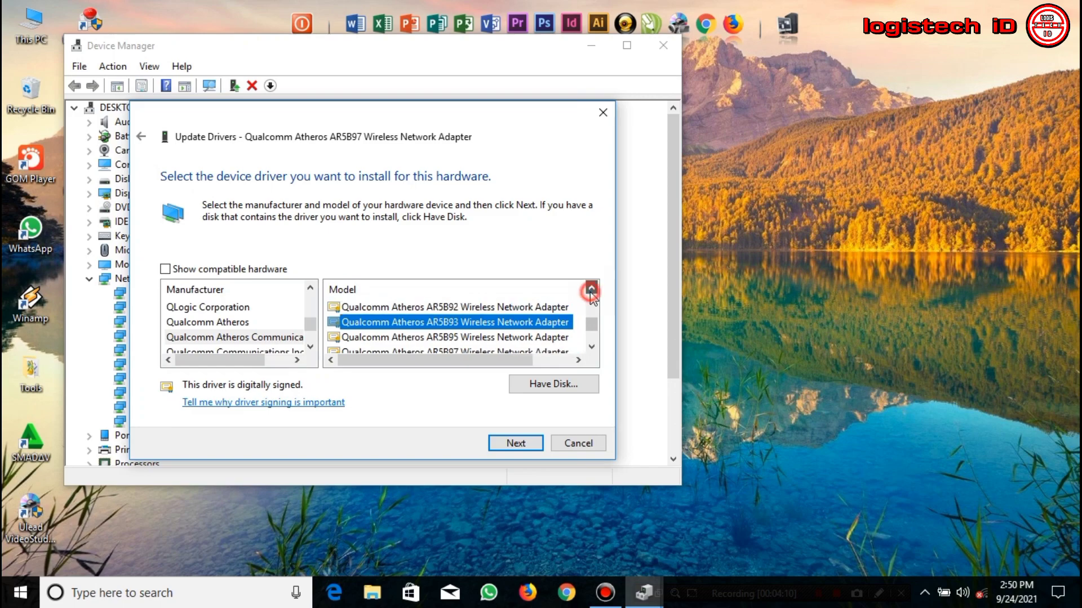
left_click(503, 306)
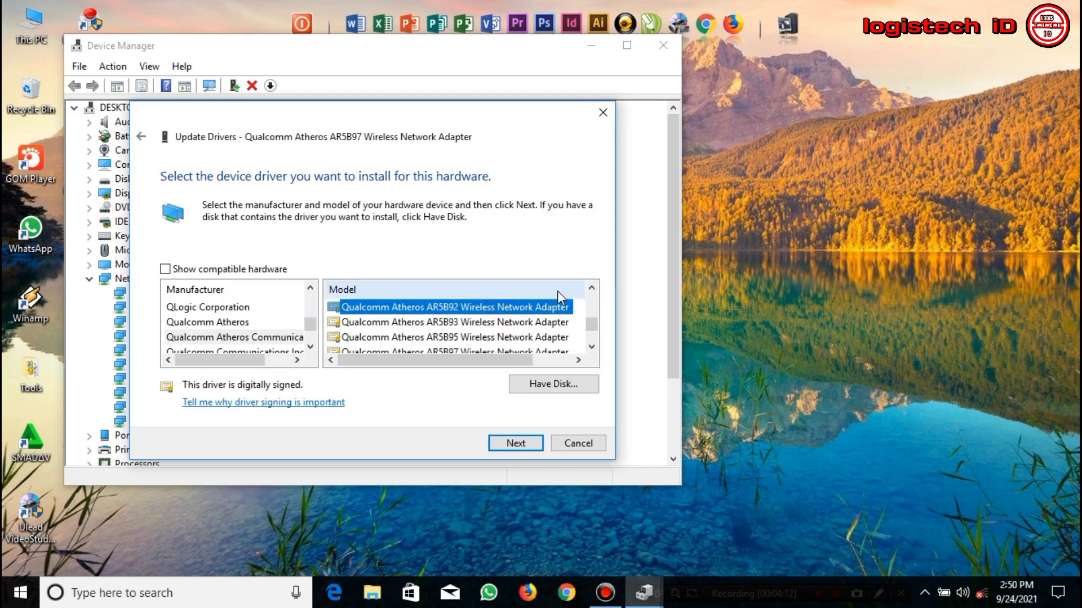
left_click(591, 287)
left_click(522, 307)
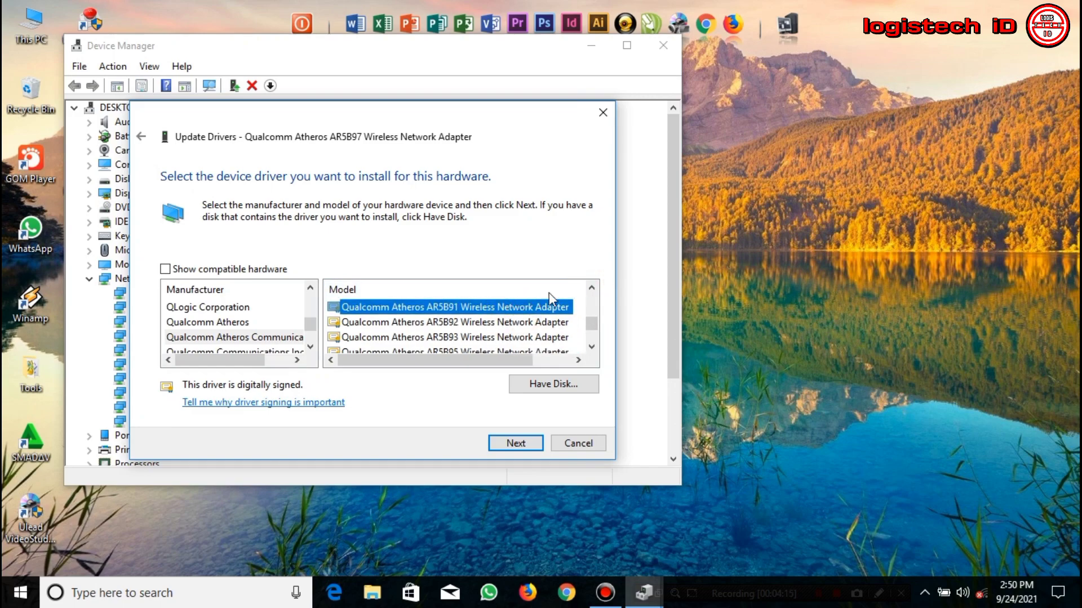
left_click(591, 288)
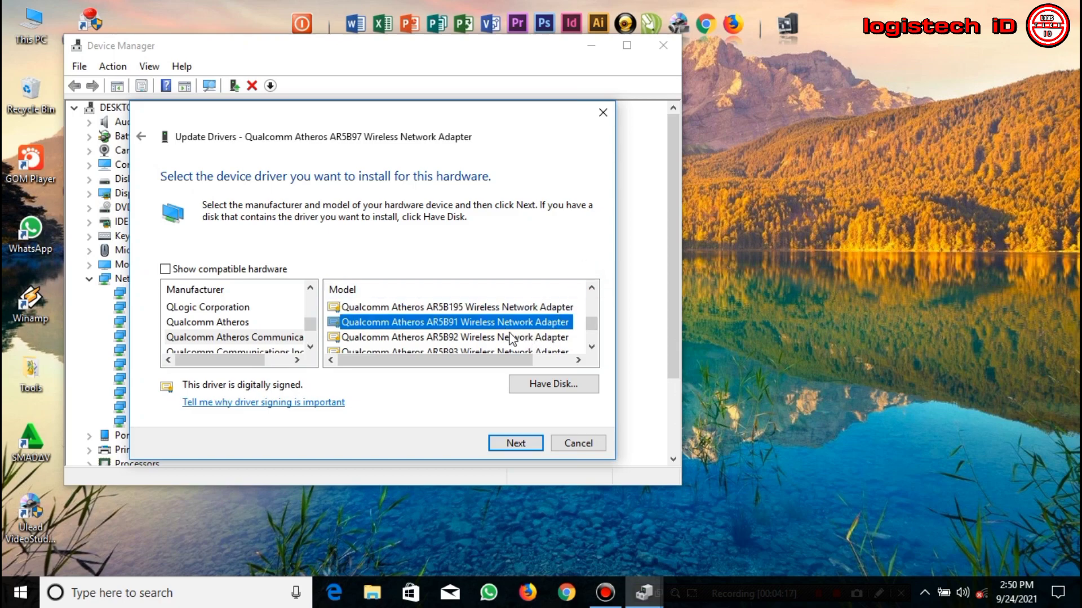
Step: Select the Qualcomm Atheros AR5B97 Wireless Network Adapter as the driver model to install
left_click(591, 347)
left_click(591, 347)
left_click(488, 351)
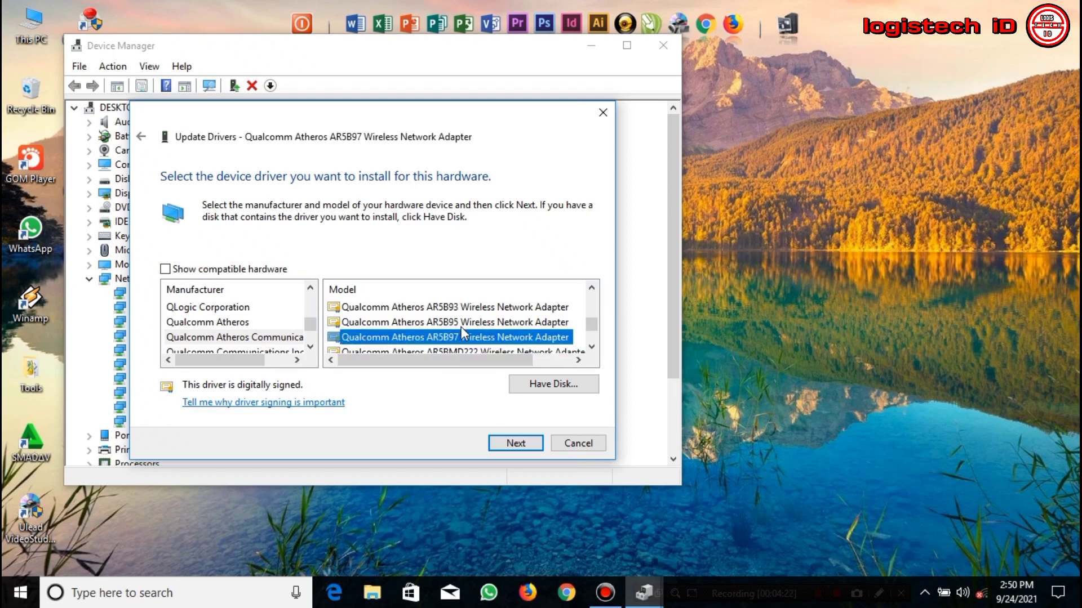
Step: Install the Qualcomm Atheros AR5B93 Wireless Network Adapter driver despite the compatibility warning, and close the update wizard
left_click(455, 307)
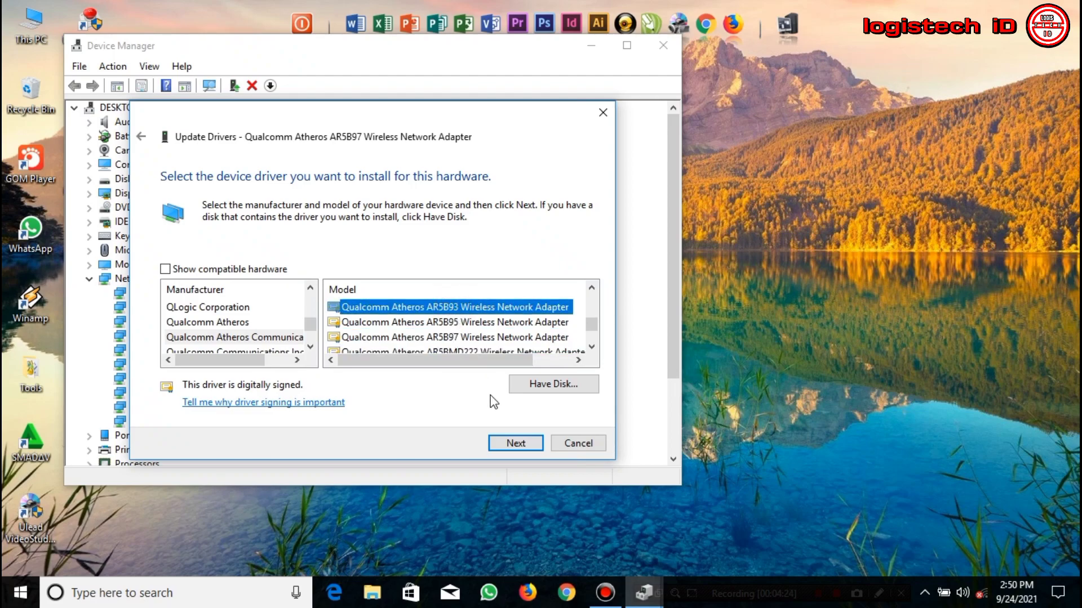
left_click(514, 442)
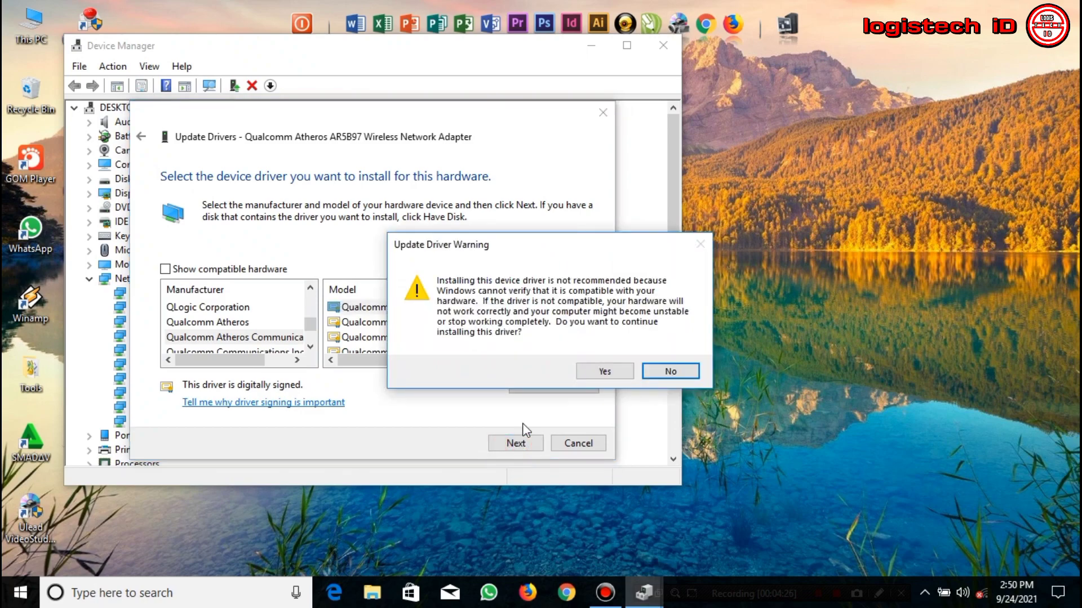
left_click(604, 371)
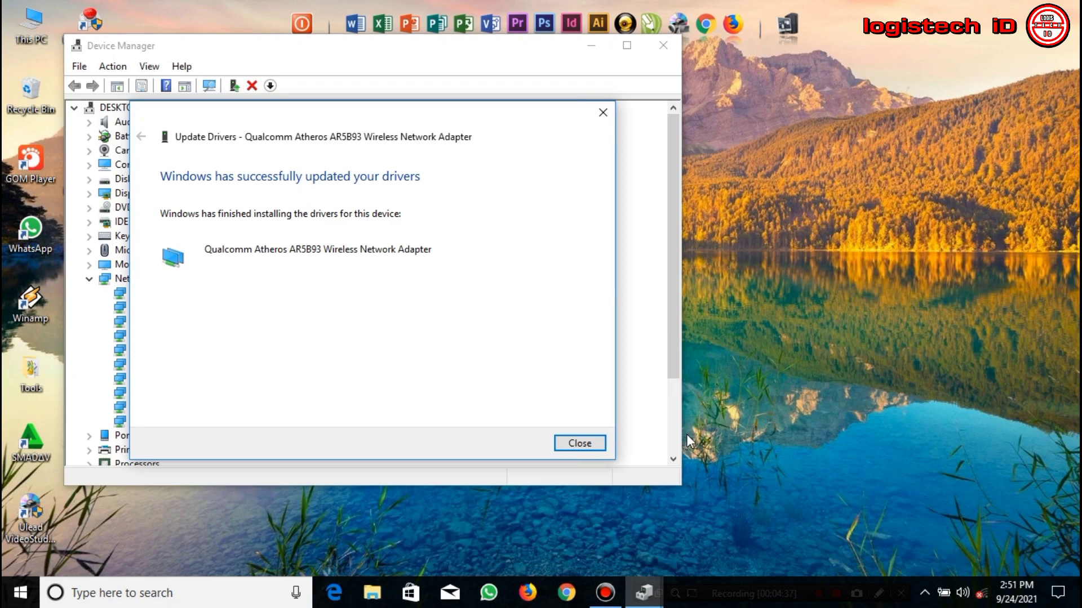
left_click(598, 444)
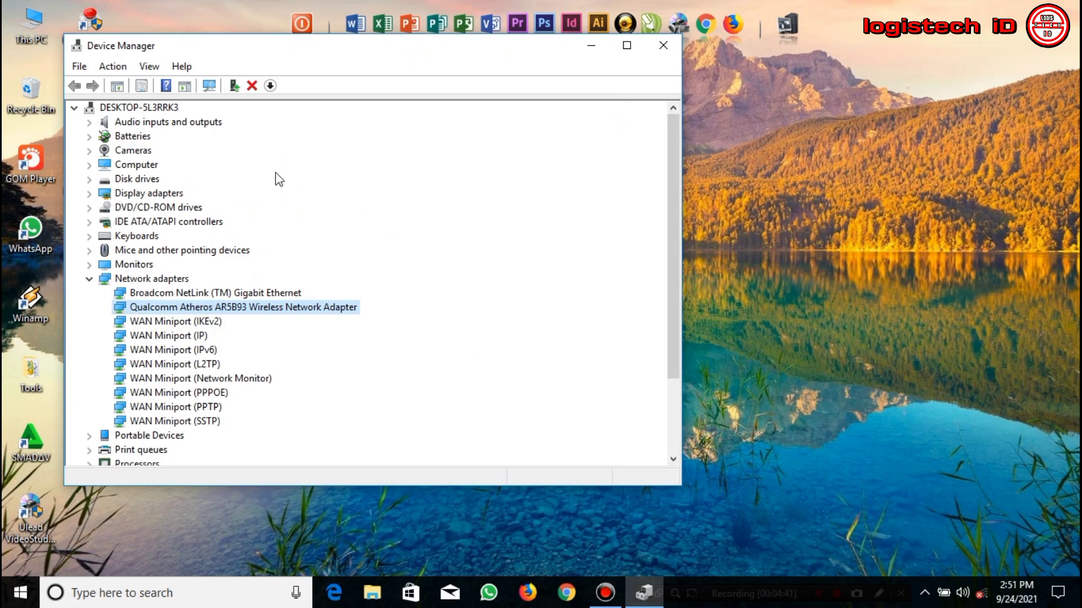
Step: Scan the computer for hardware changes and check the list of available Wi-Fi networks
left_click(210, 85)
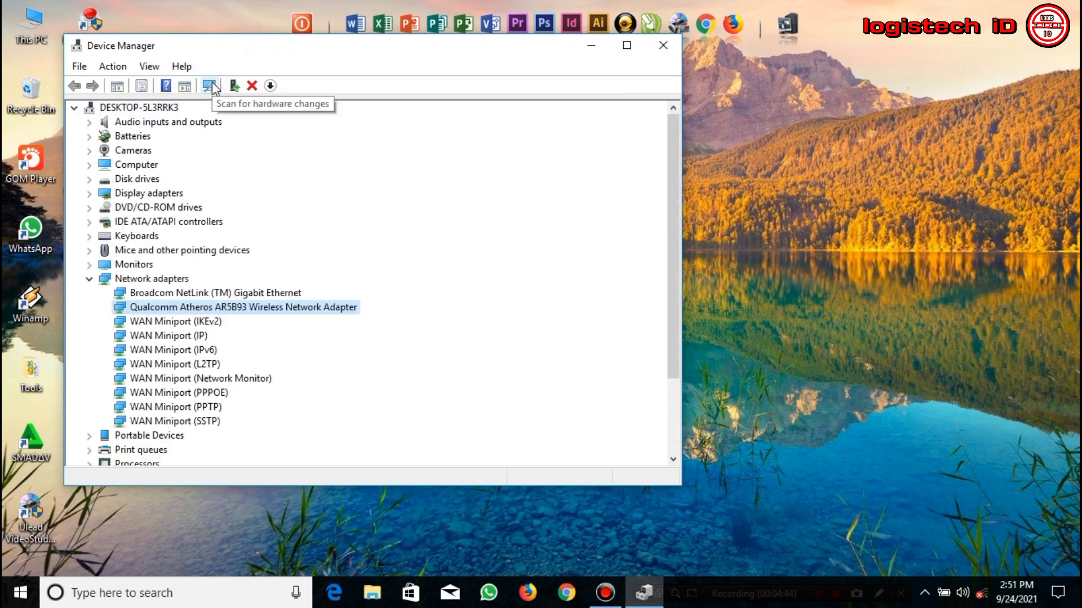
left_click(212, 86)
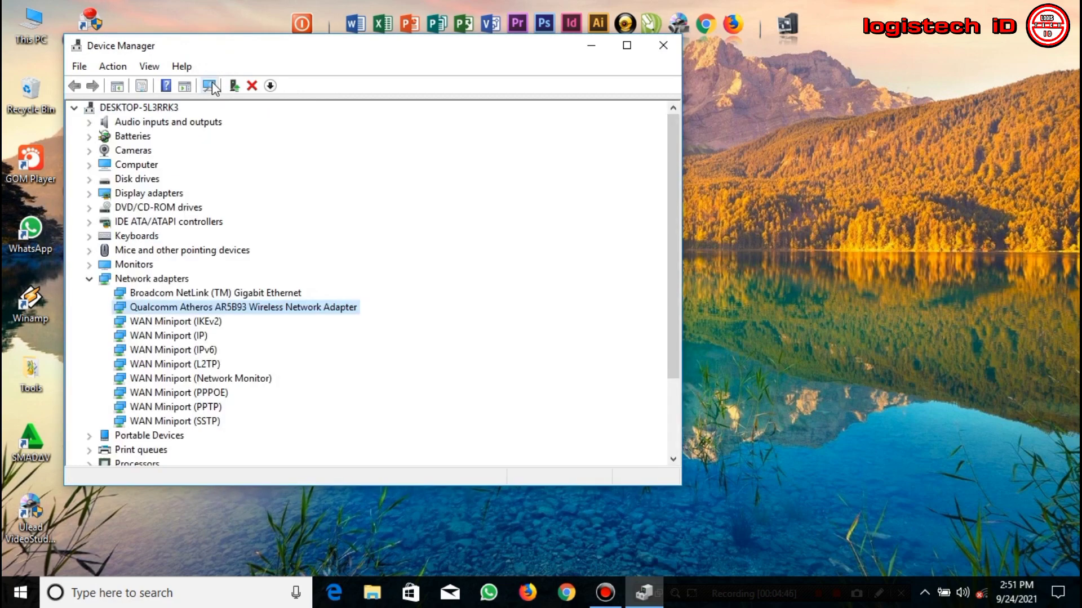
left_click(212, 86)
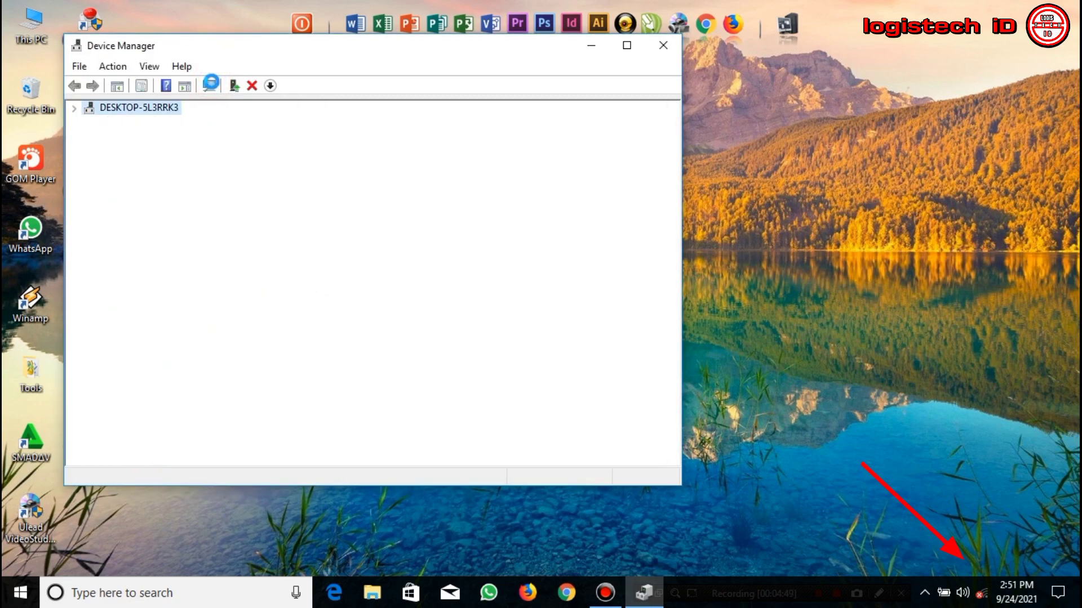
left_click(211, 86)
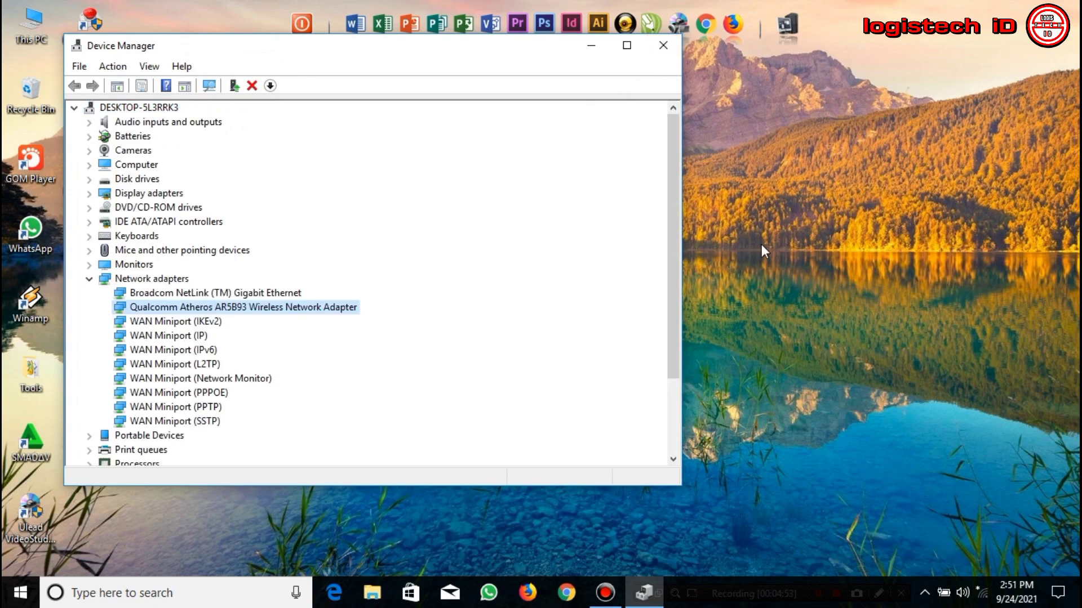
left_click(983, 593)
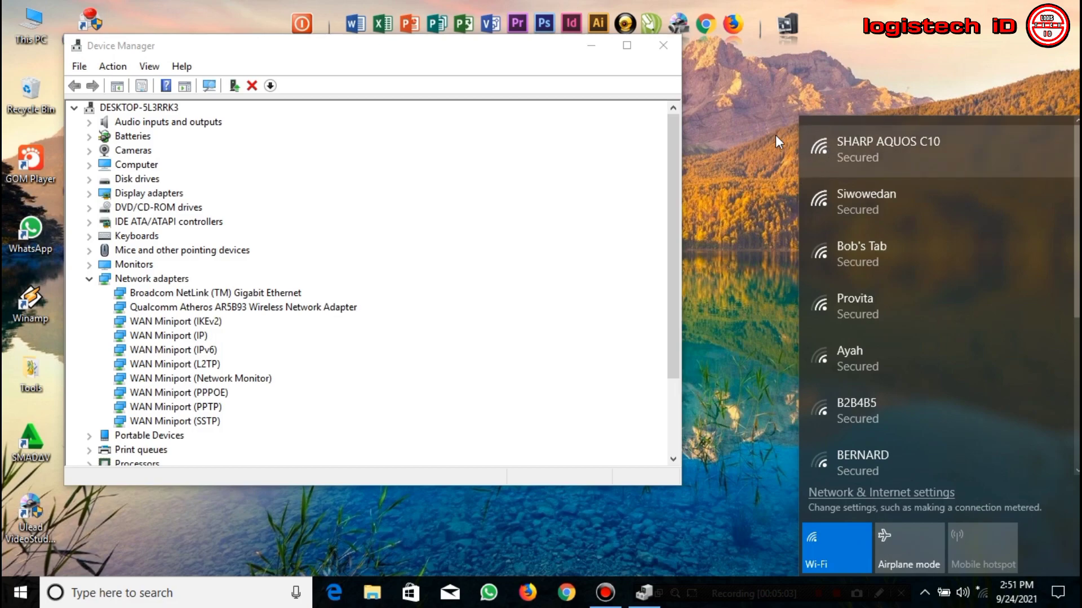
left_click(758, 123)
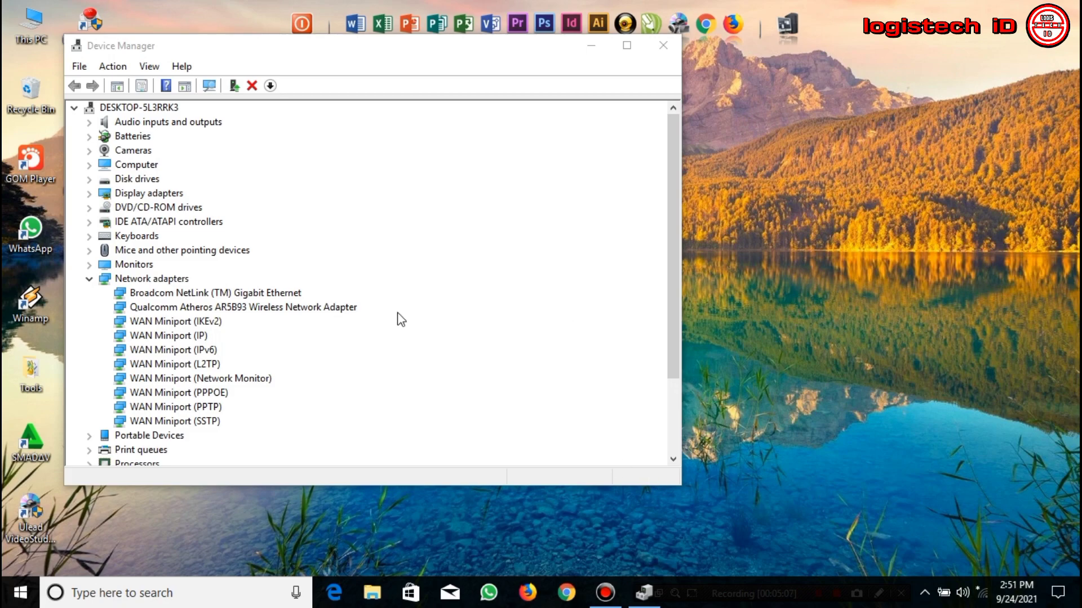
left_click(290, 307)
right_click(292, 309)
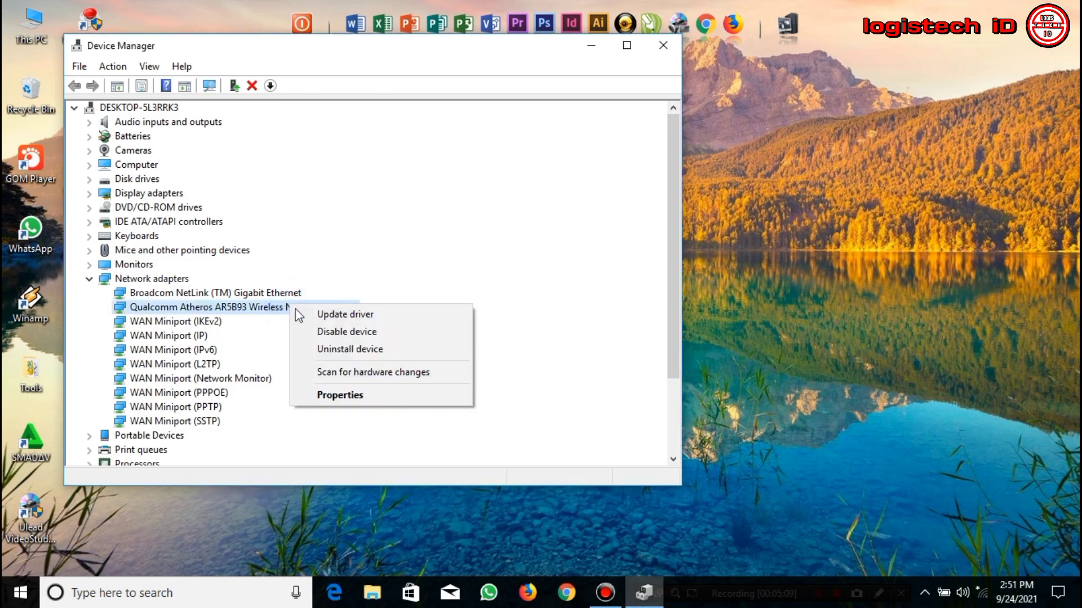
left_click(323, 353)
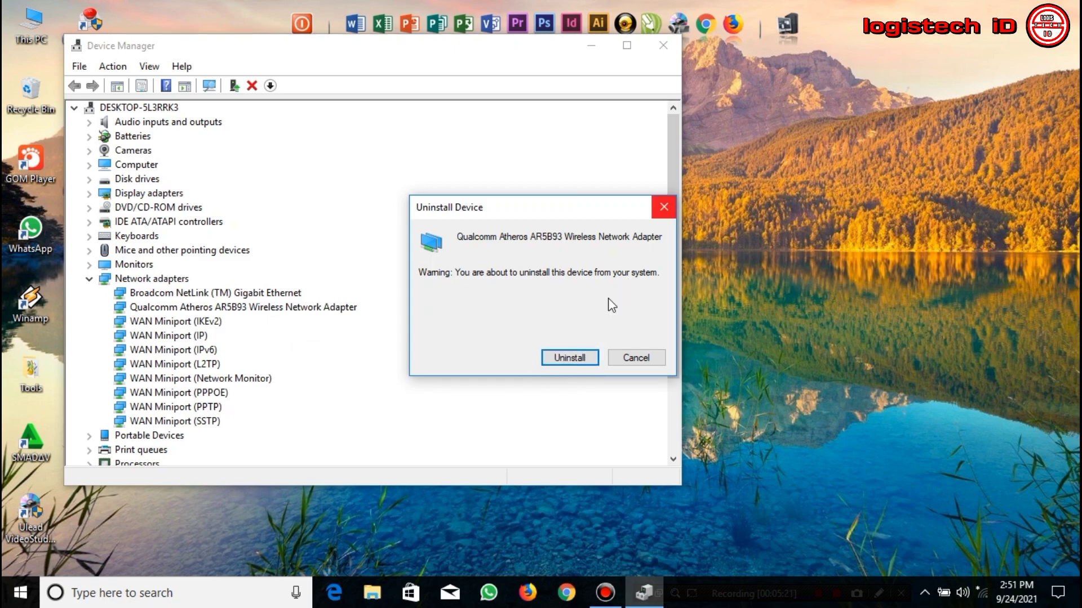
left_click(20, 593)
left_click(22, 558)
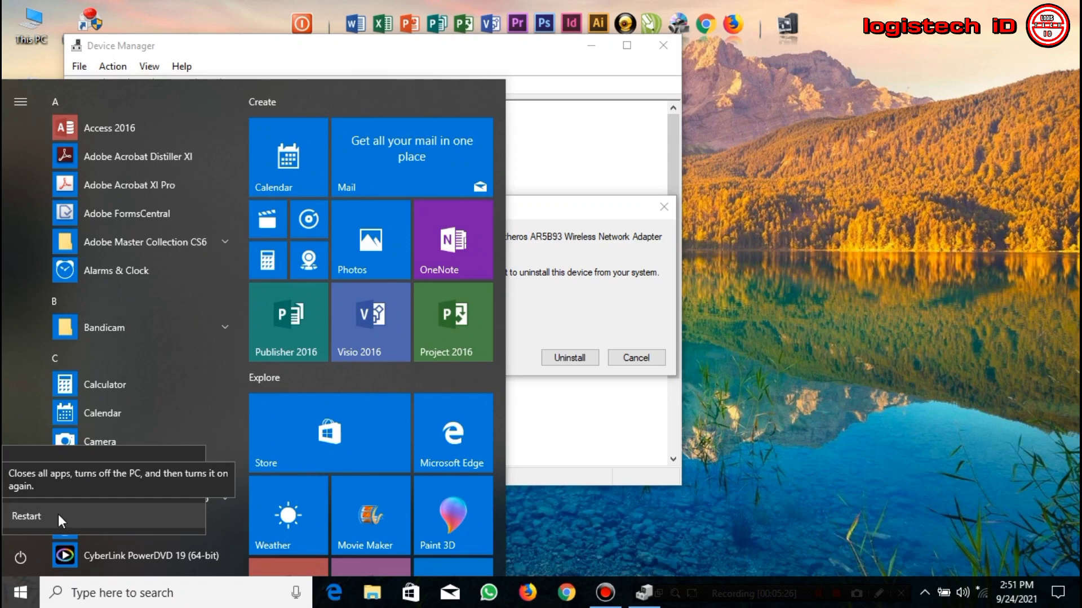
left_click(544, 427)
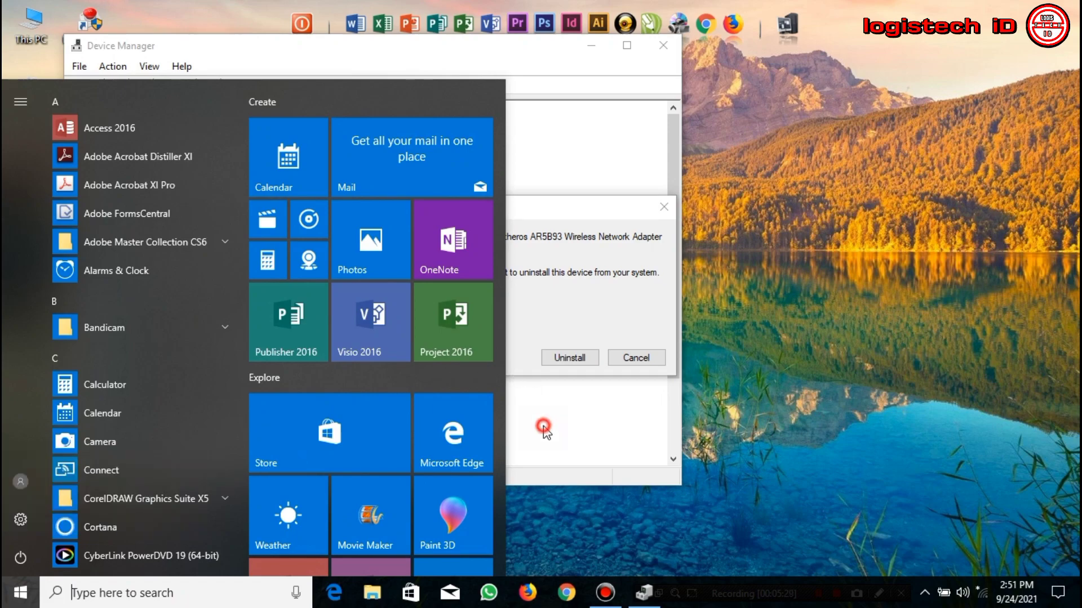
left_click(664, 207)
left_click(664, 206)
Step: Close Device Manager and refresh the desktop
left_click(664, 45)
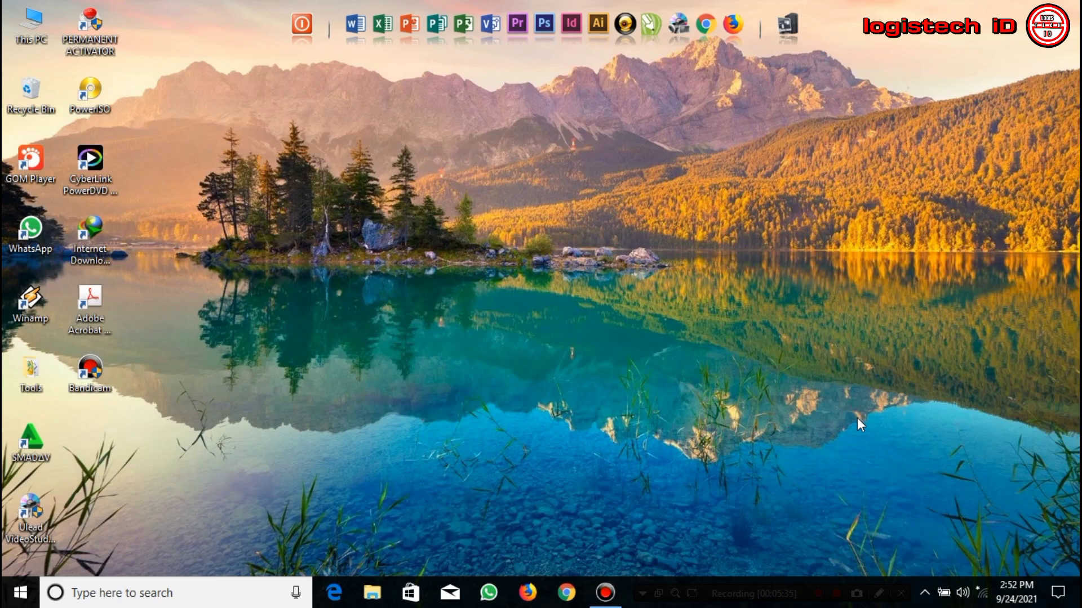
right_click(792, 408)
left_click(833, 235)
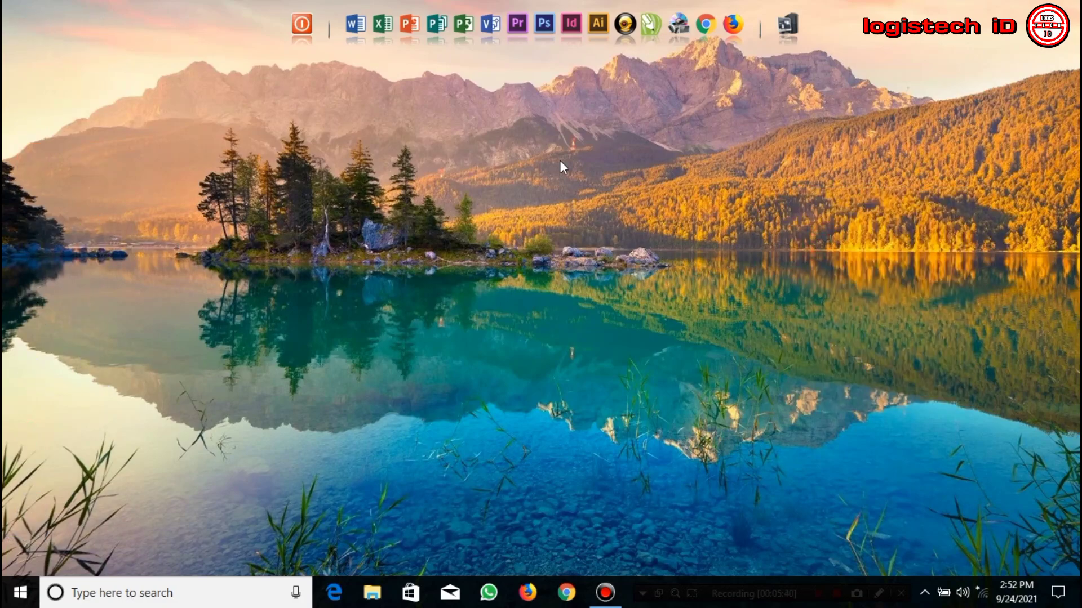